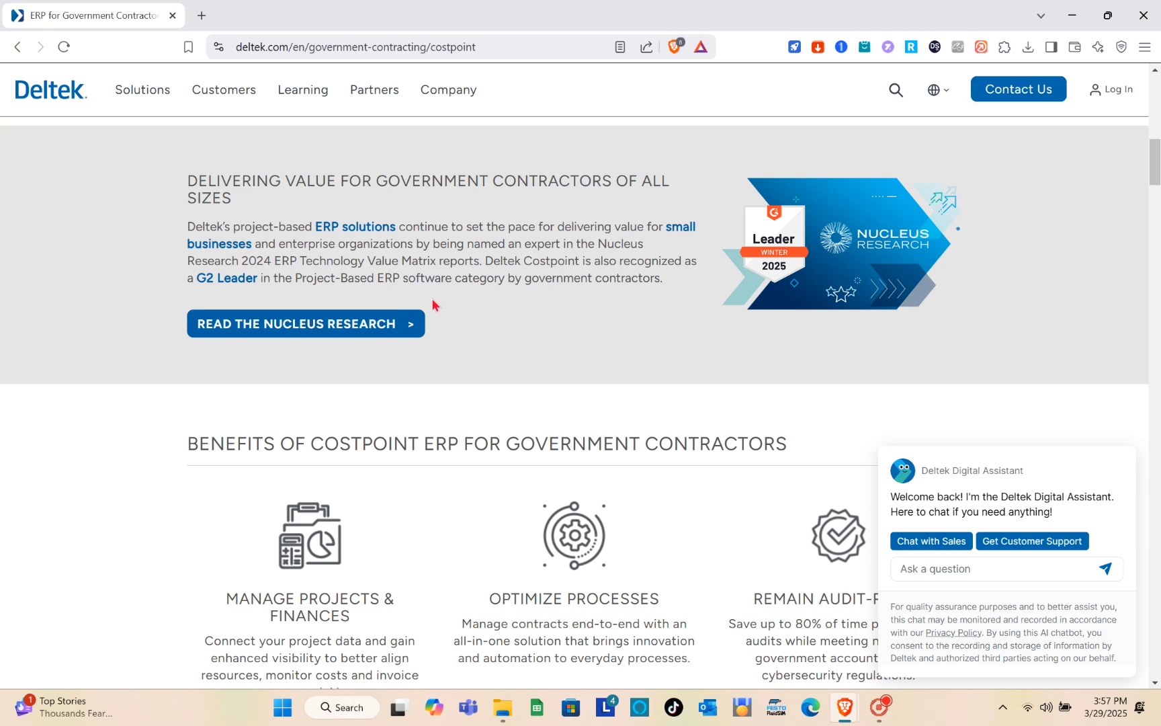
{"action": "scroll", "coordinate": [444, 277], "scroll_direction": "down", "scroll_amount": 2}
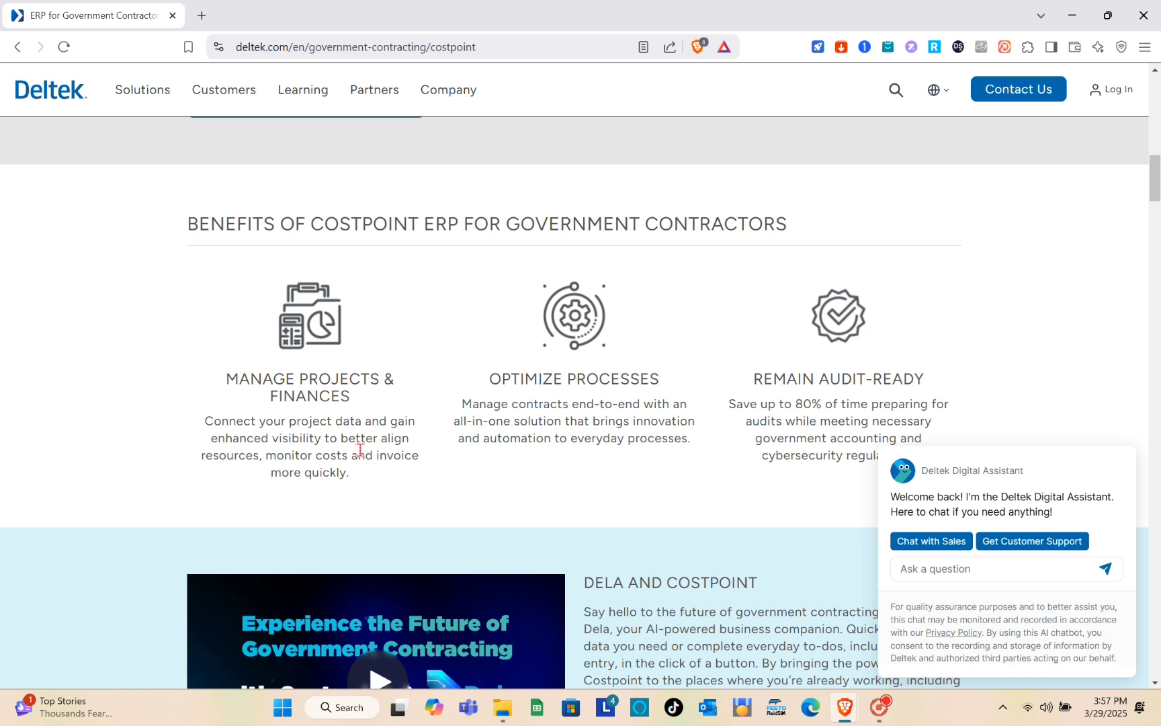
{"action": "scroll", "coordinate": [359, 449], "scroll_direction": "down", "scroll_amount": 1}
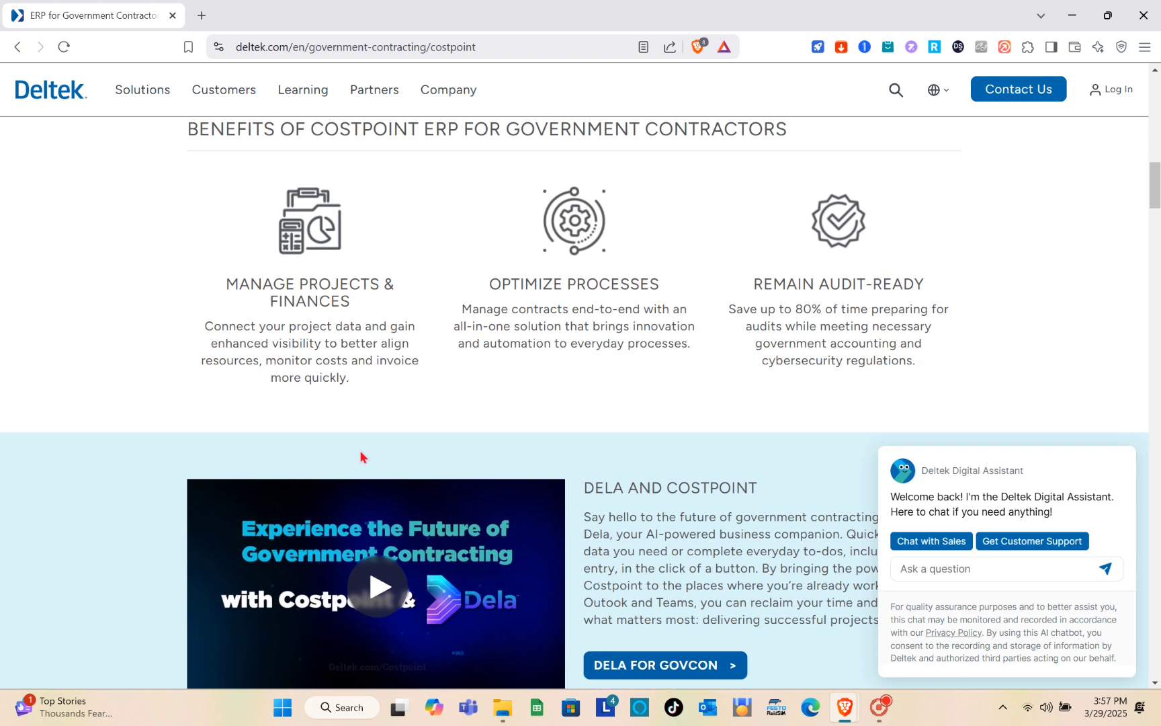
{"action": "scroll", "coordinate": [359, 449], "scroll_direction": "down", "scroll_amount": 2}
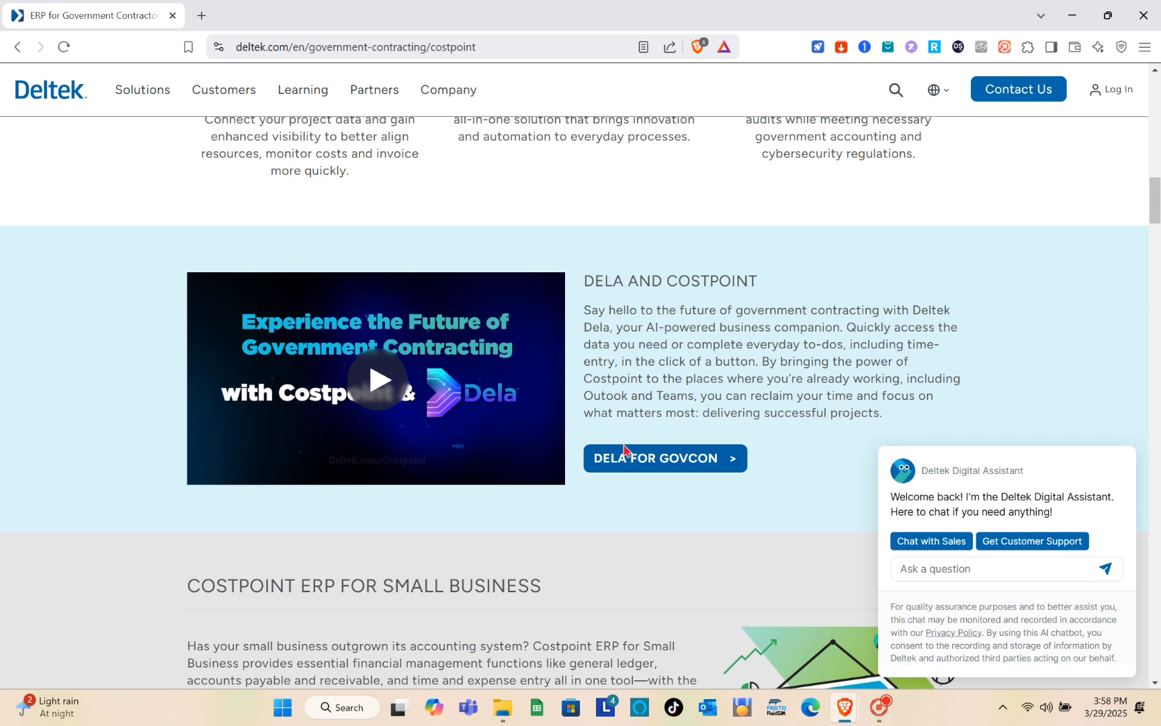
{"action": "scroll", "coordinate": [648, 461], "scroll_direction": "down", "scroll_amount": 3}
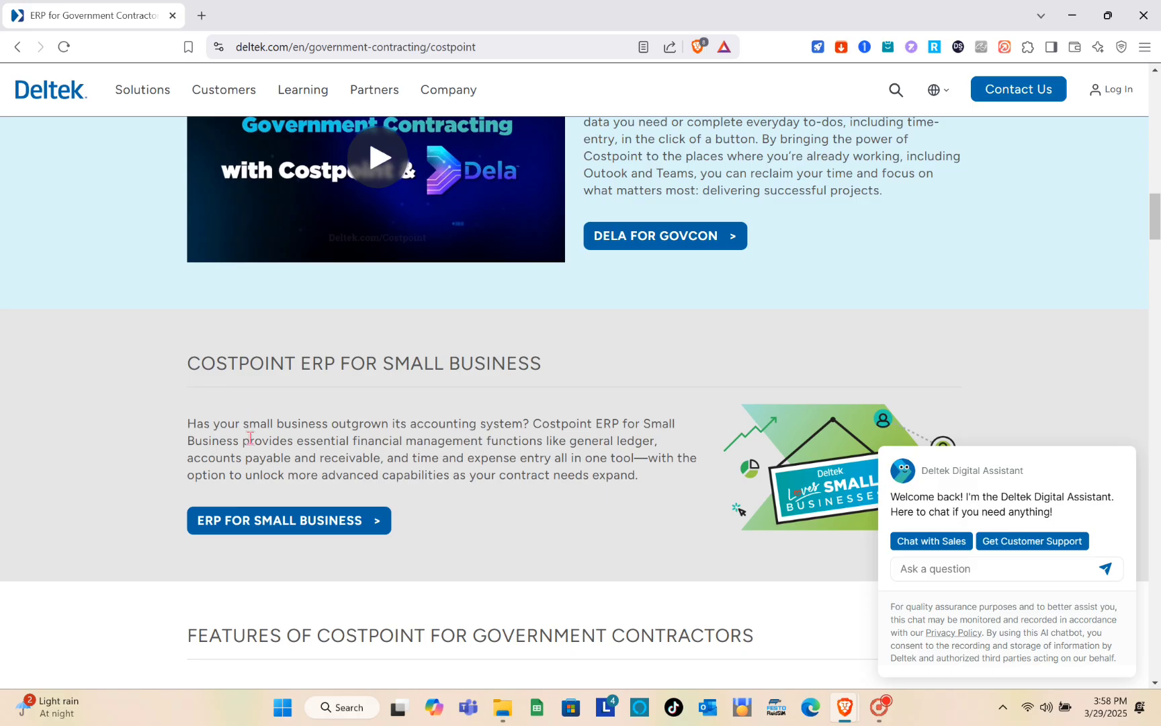
{"action": "scroll", "coordinate": [250, 438], "scroll_direction": "down", "scroll_amount": 1}
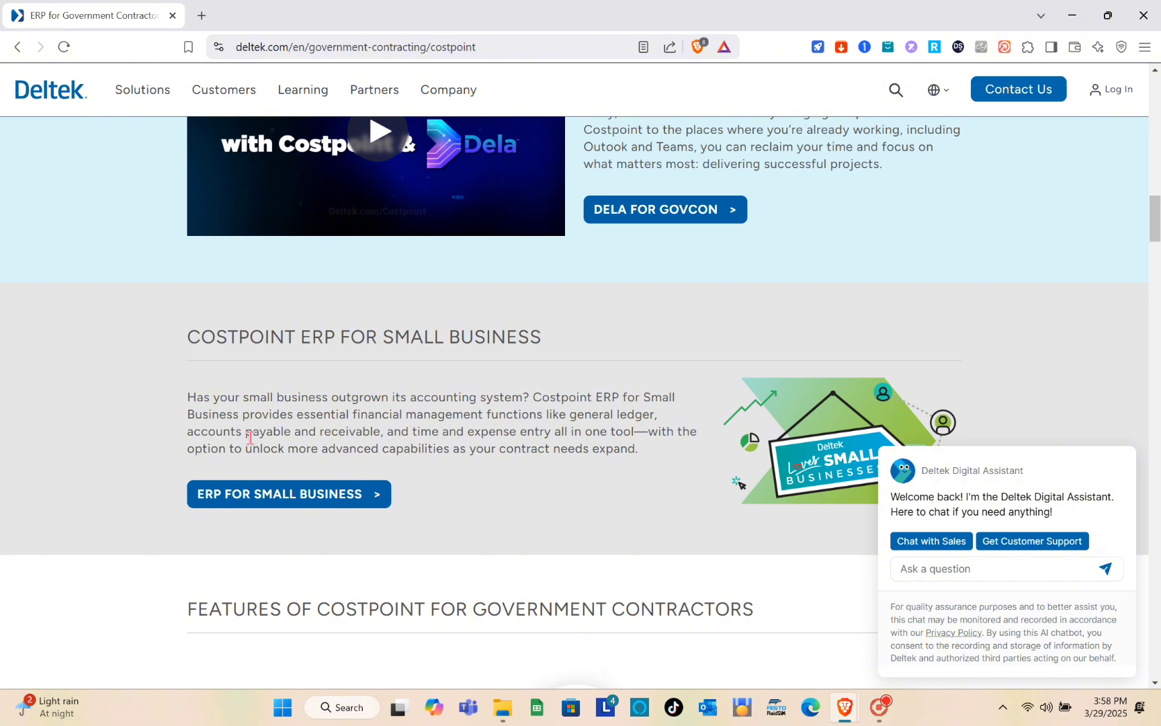
{"action": "scroll", "coordinate": [250, 438], "scroll_direction": "down", "scroll_amount": 2}
{"action": "scroll", "coordinate": [250, 438], "scroll_direction": "down", "scroll_amount": 3}
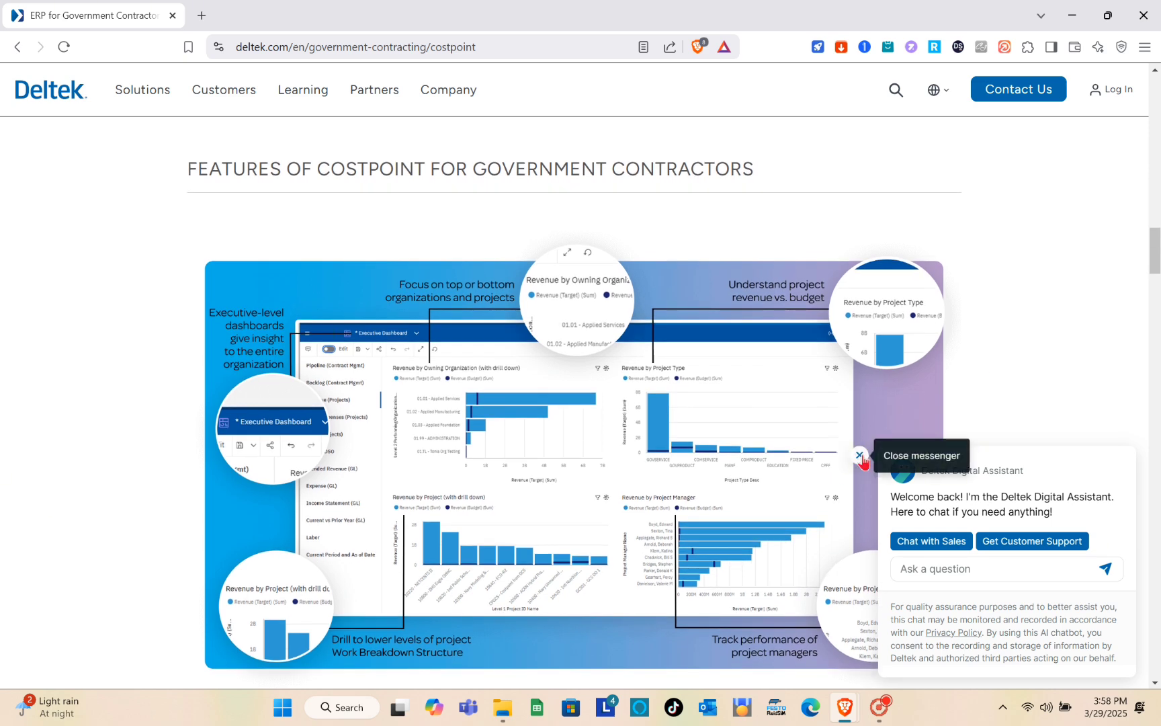
Close the Deltek Digital Assistant chat panel and scroll down to Leverage a Purpose-Built Solution
{"action": "left_click", "coordinate": [858, 457]}
{"action": "scroll", "coordinate": [608, 219], "scroll_direction": "down", "scroll_amount": 1}
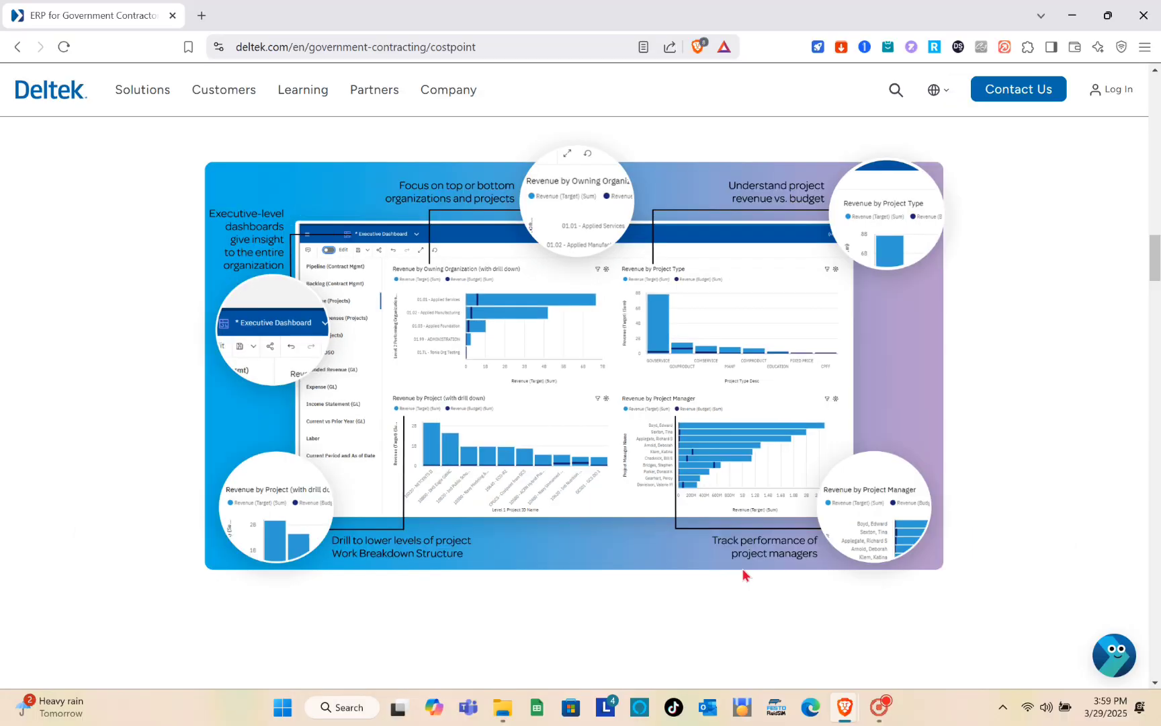
{"action": "scroll", "coordinate": [731, 497], "scroll_direction": "down", "scroll_amount": 5}
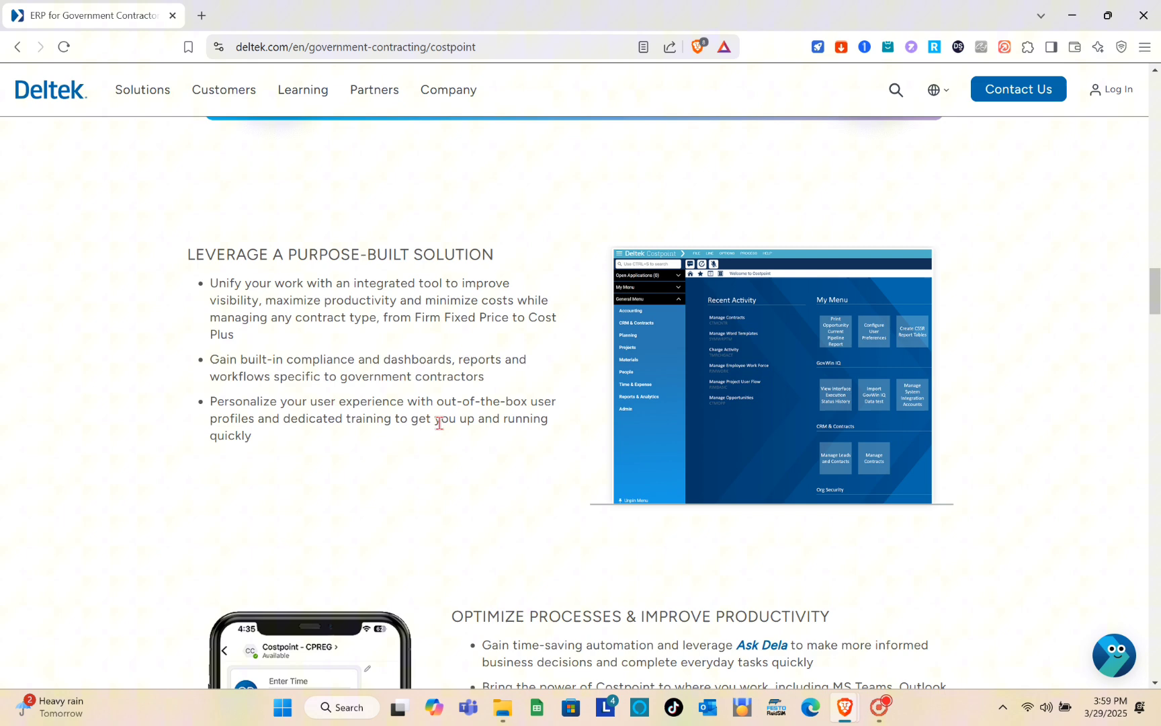
{"action": "scroll", "coordinate": [645, 421], "scroll_direction": "down", "scroll_amount": 4}
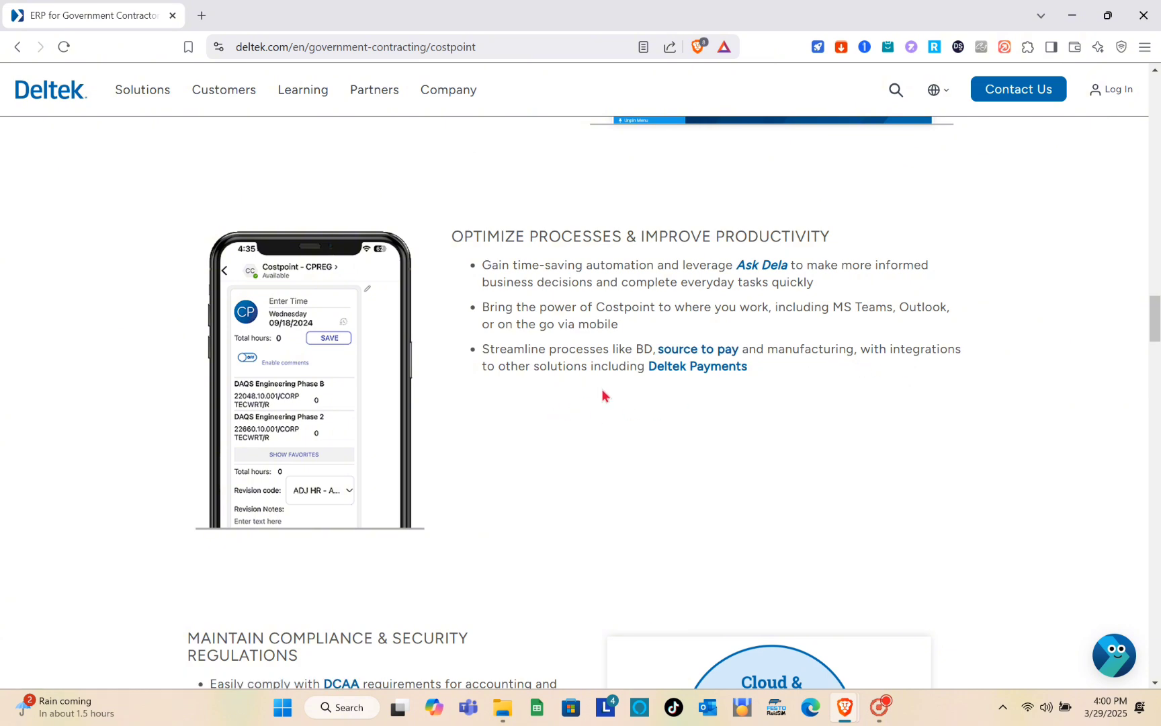
{"action": "scroll", "coordinate": [617, 414], "scroll_direction": "down", "scroll_amount": 3}
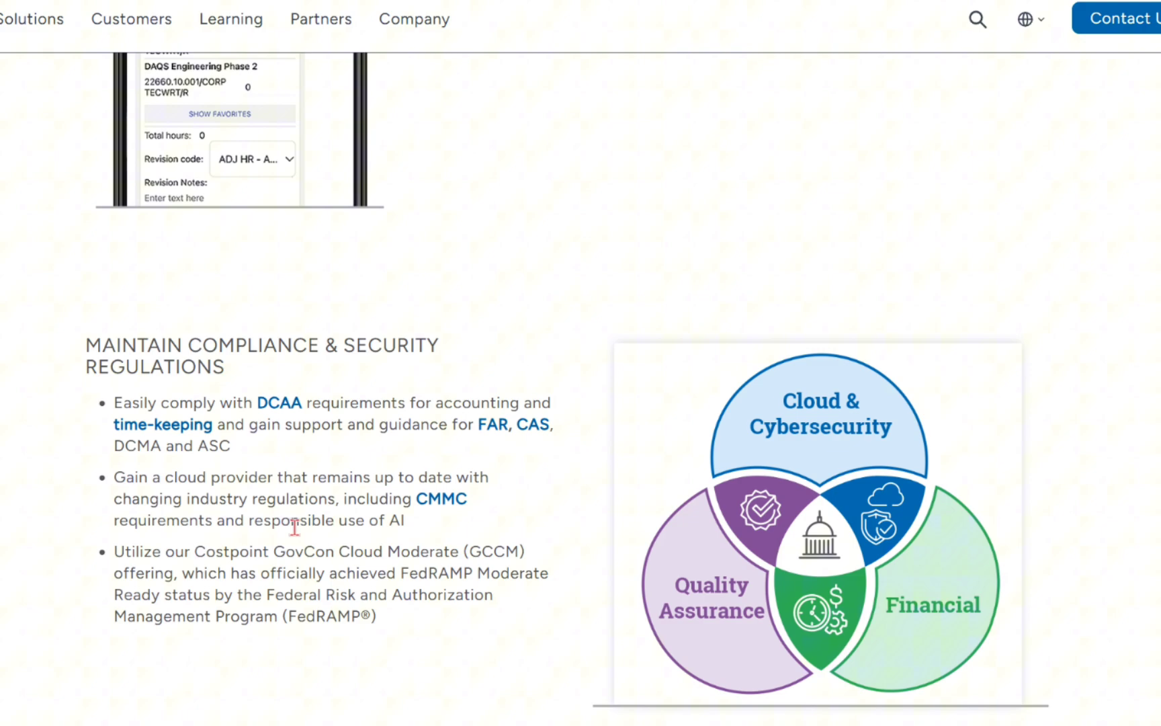
{"action": "scroll", "coordinate": [295, 526], "scroll_direction": "down", "scroll_amount": 2}
{"action": "scroll", "coordinate": [295, 526], "scroll_direction": "down", "scroll_amount": 3}
{"action": "scroll", "coordinate": [309, 531], "scroll_direction": "down", "scroll_amount": 4}
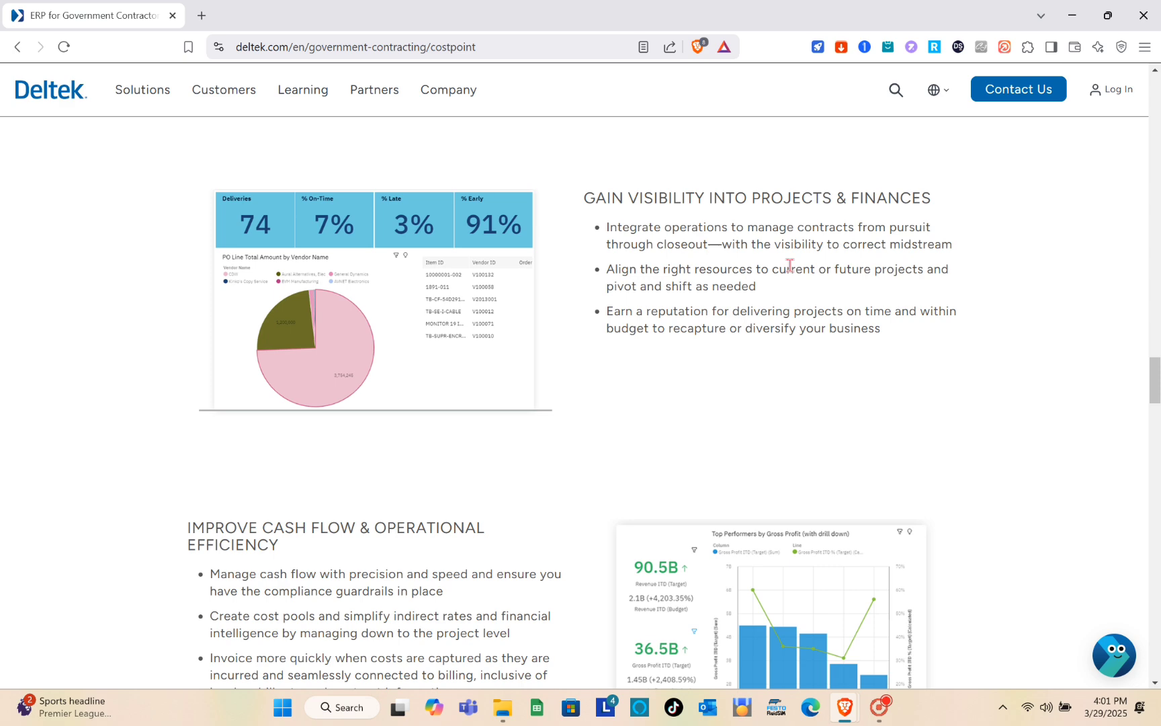
{"action": "scroll", "coordinate": [789, 266], "scroll_direction": "down", "scroll_amount": 3}
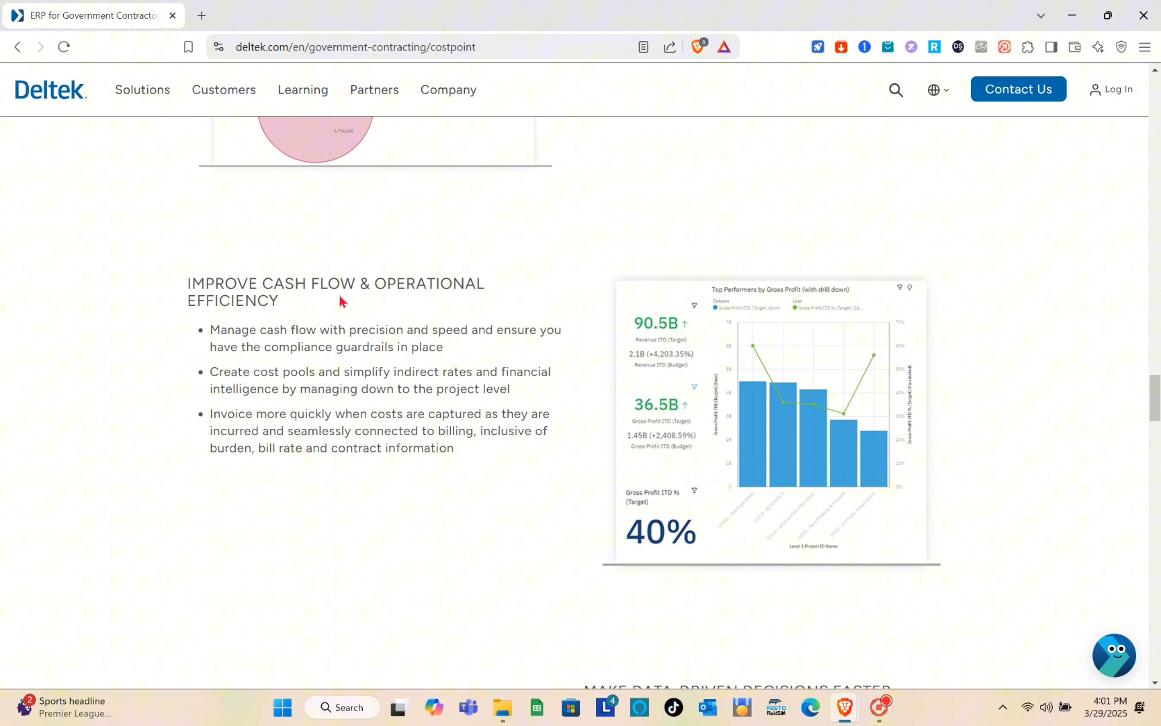
{"action": "scroll", "coordinate": [339, 295], "scroll_direction": "down", "scroll_amount": 1}
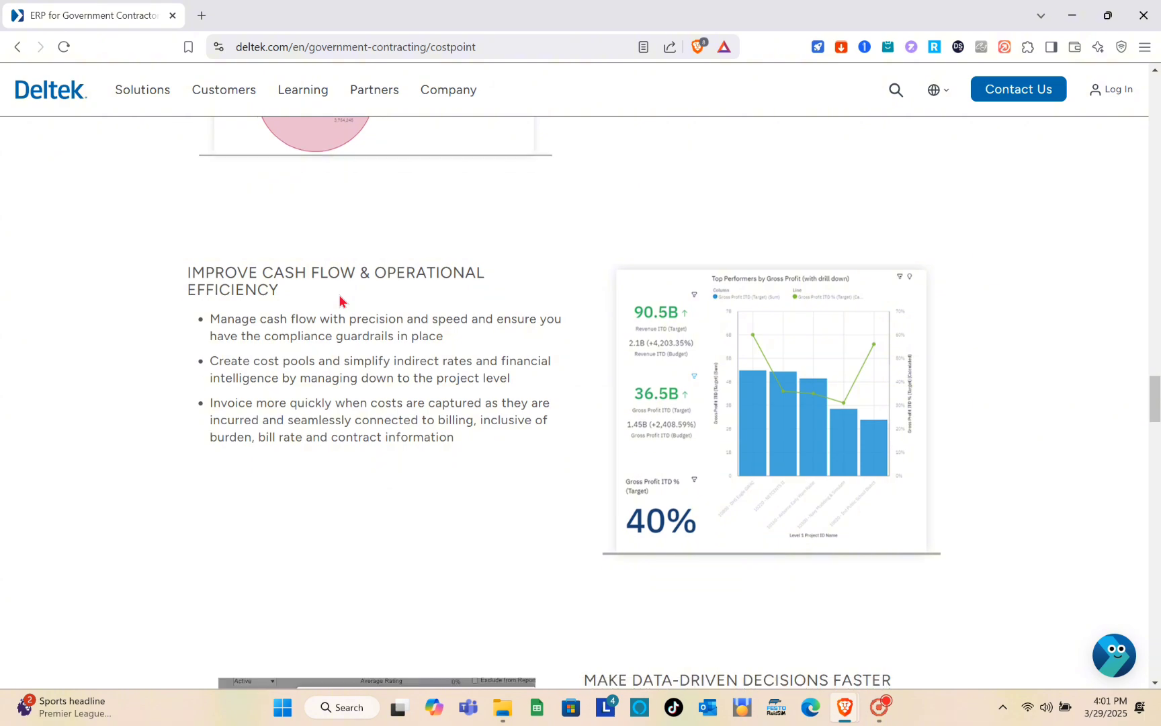
{"action": "scroll", "coordinate": [338, 297], "scroll_direction": "down", "scroll_amount": 2}
{"action": "scroll", "coordinate": [339, 300], "scroll_direction": "down", "scroll_amount": 4}
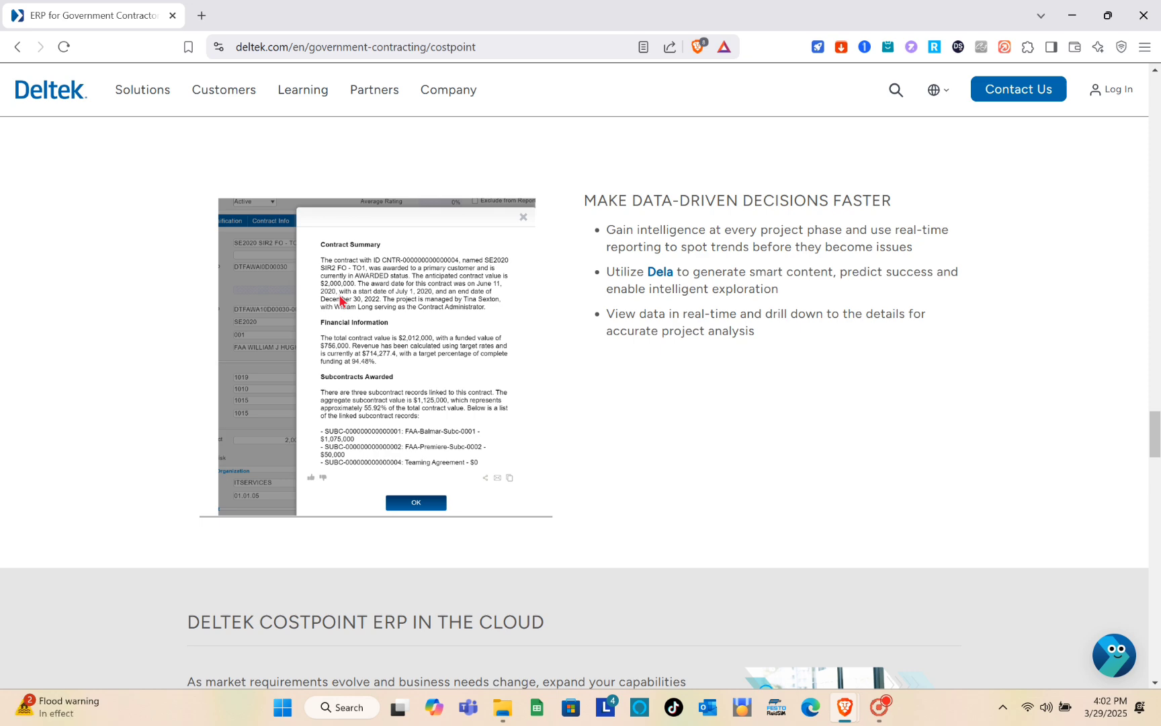
{"action": "scroll", "coordinate": [341, 301], "scroll_direction": "down", "scroll_amount": 5}
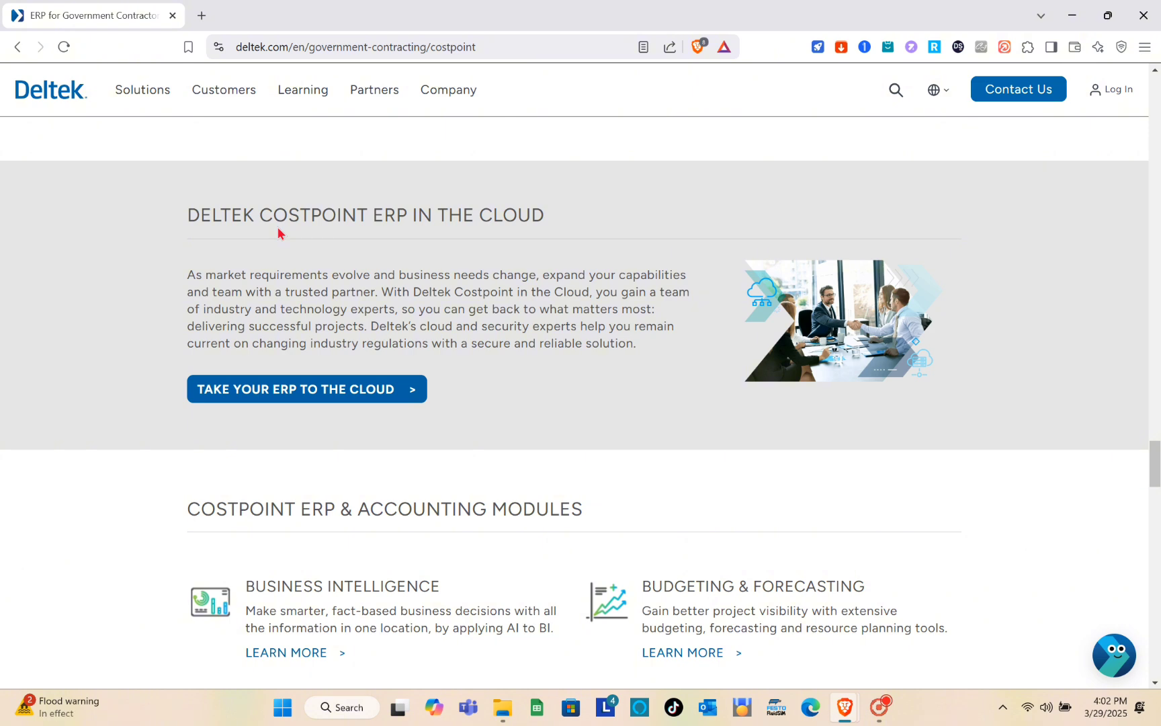
{"action": "scroll", "coordinate": [279, 233], "scroll_direction": "down", "scroll_amount": 3}
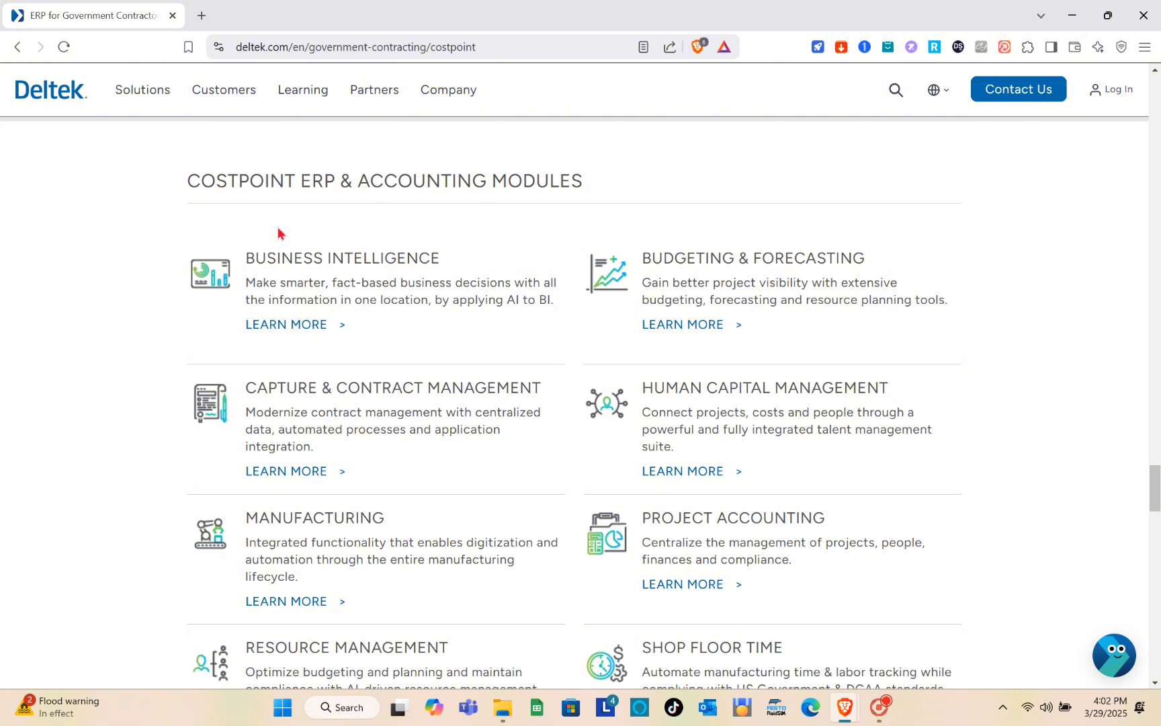
{"action": "scroll", "coordinate": [291, 539], "scroll_direction": "down", "scroll_amount": 2}
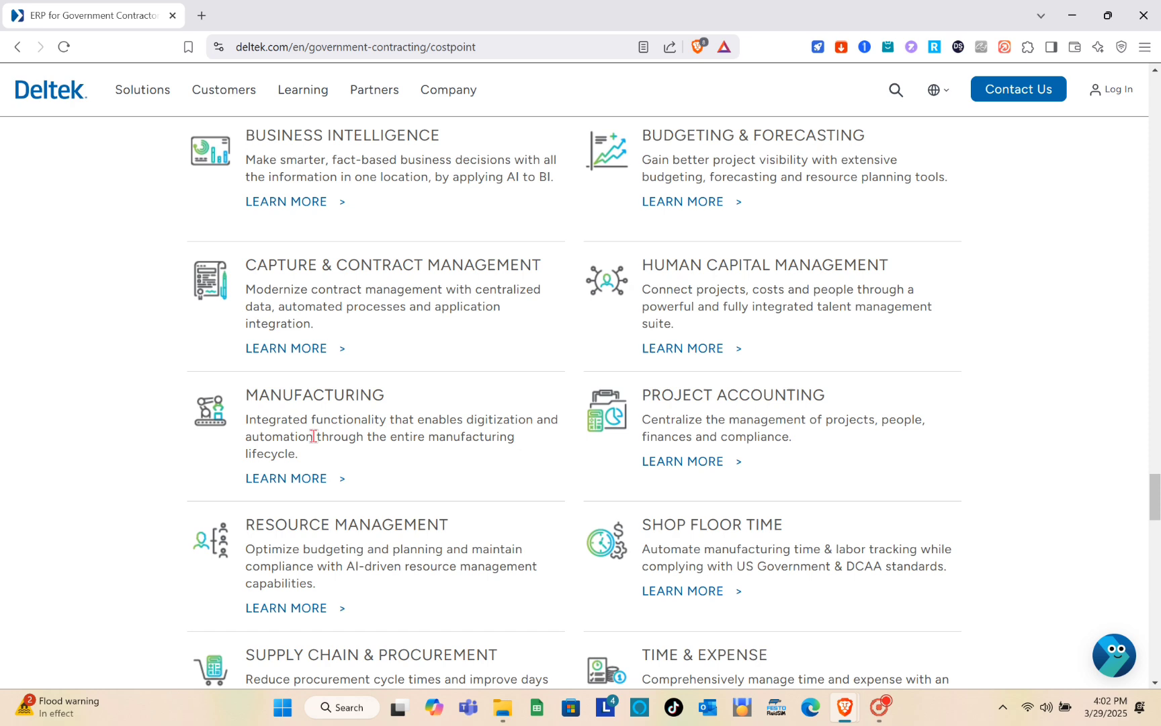
{"action": "scroll", "coordinate": [361, 530], "scroll_direction": "down", "scroll_amount": 1}
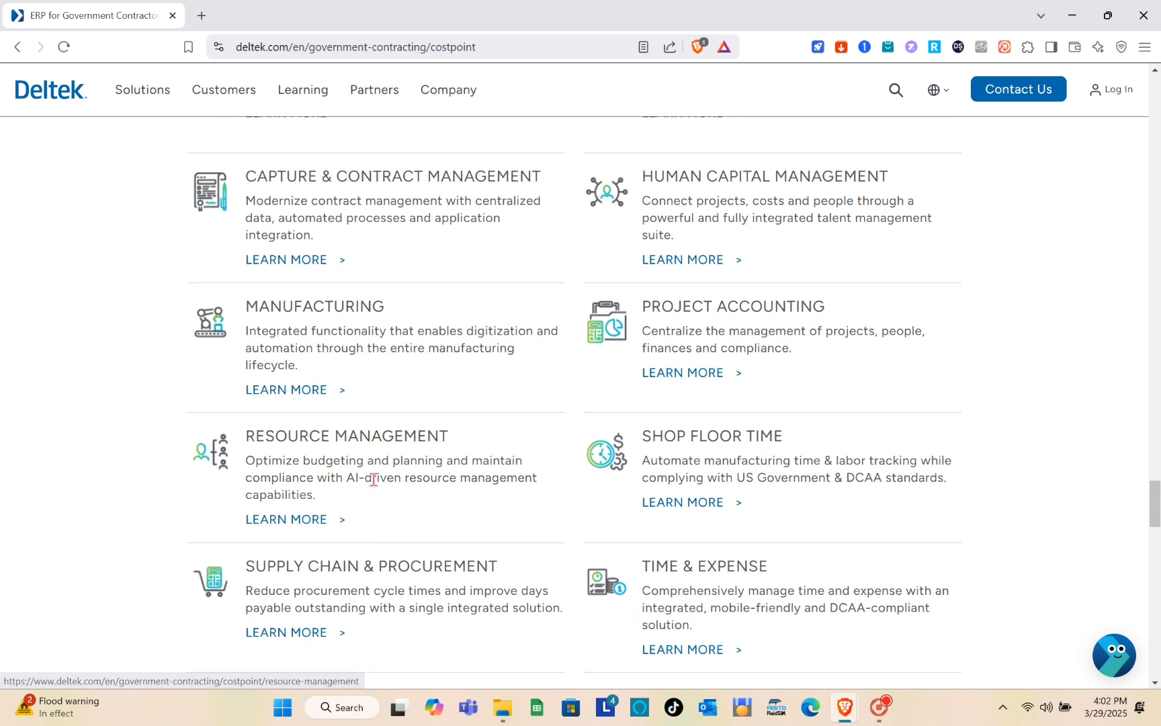
{"action": "scroll", "coordinate": [313, 586], "scroll_direction": "down", "scroll_amount": 1}
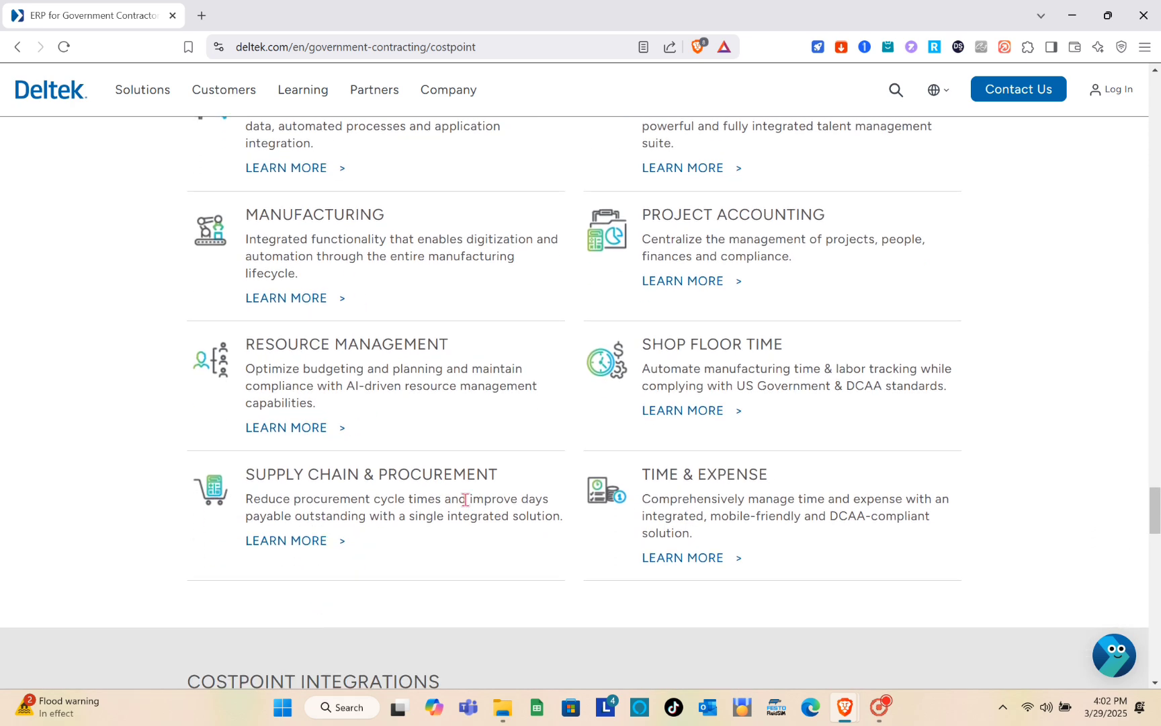
{"action": "scroll", "coordinate": [465, 499], "scroll_direction": "up", "scroll_amount": 3}
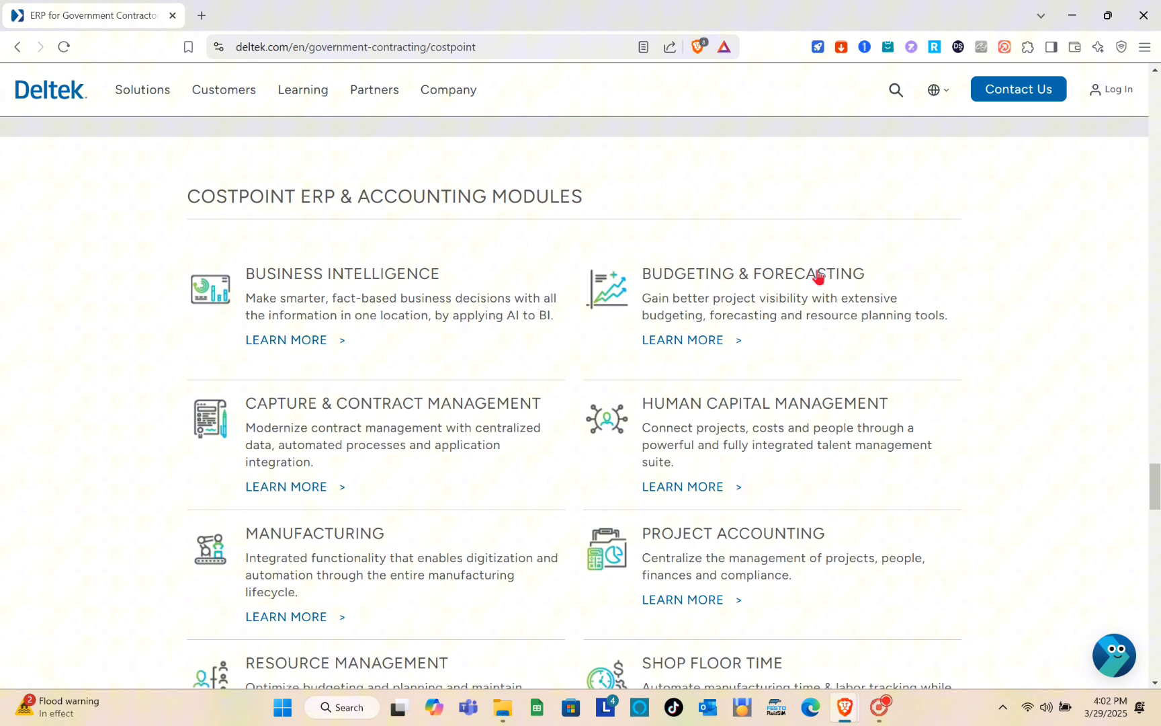
{"action": "scroll", "coordinate": [678, 422], "scroll_direction": "down", "scroll_amount": 1}
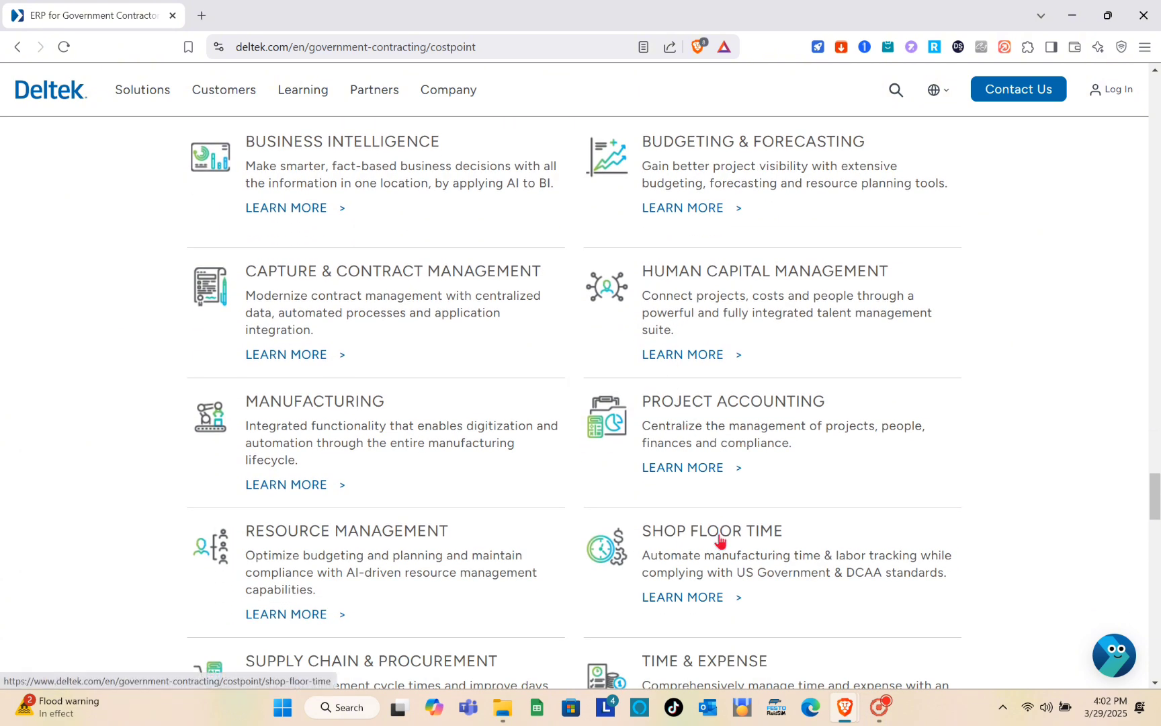
{"action": "scroll", "coordinate": [719, 540], "scroll_direction": "down", "scroll_amount": 1}
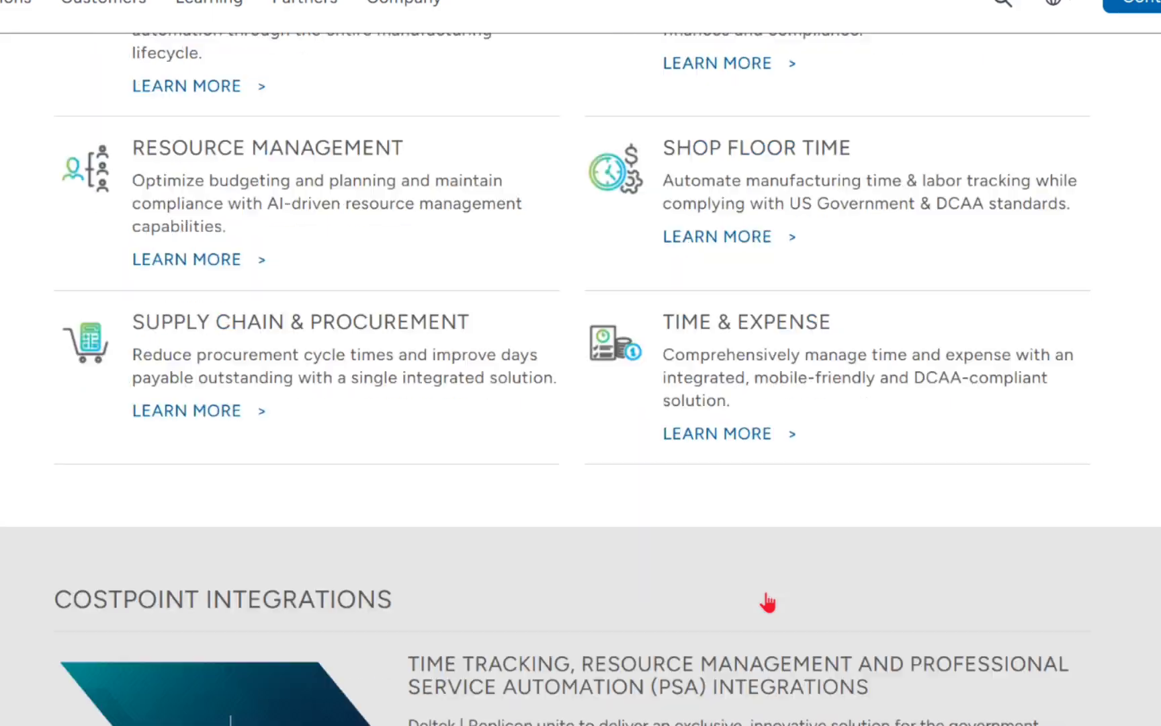
{"action": "scroll", "coordinate": [720, 541], "scroll_direction": "down", "scroll_amount": 3}
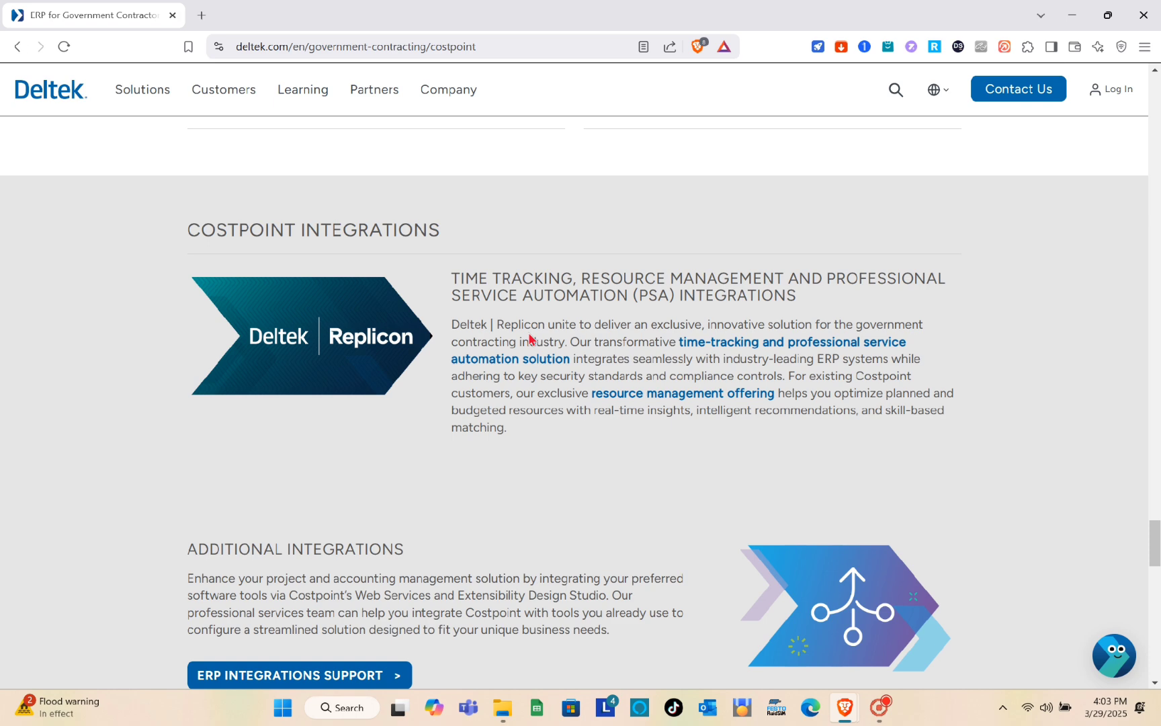
{"action": "scroll", "coordinate": [530, 339], "scroll_direction": "down", "scroll_amount": 3}
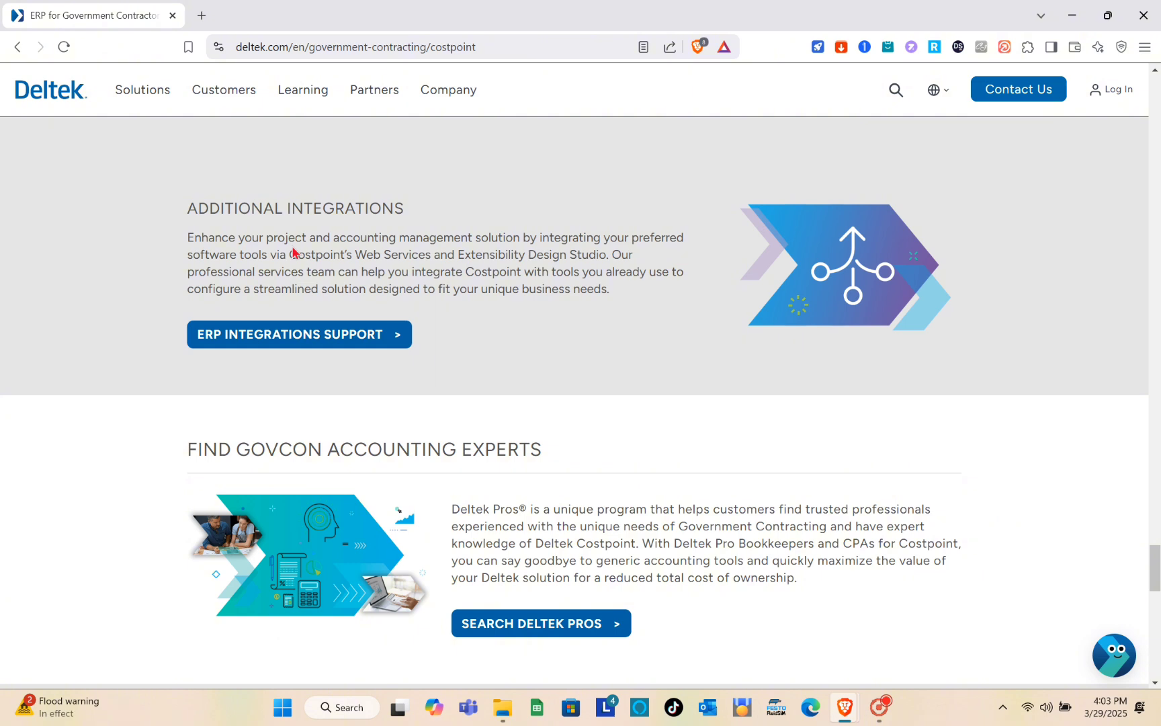
{"action": "scroll", "coordinate": [293, 253], "scroll_direction": "down", "scroll_amount": 3}
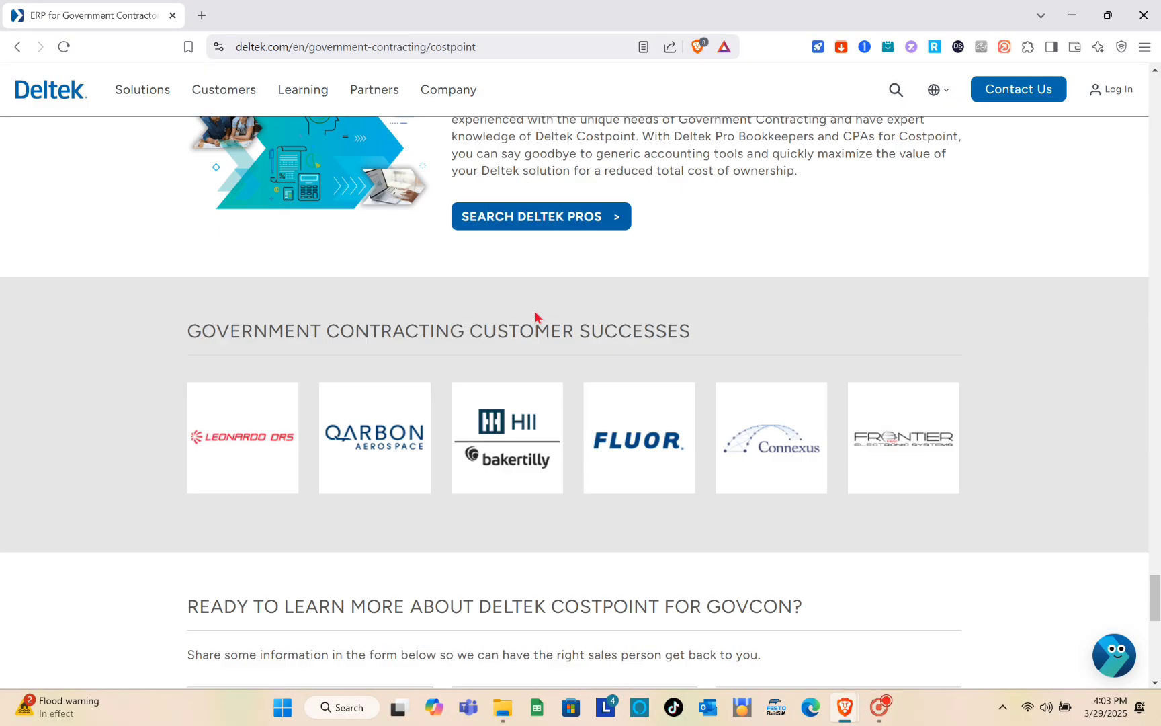
{"action": "scroll", "coordinate": [392, 258], "scroll_direction": "down", "scroll_amount": 2}
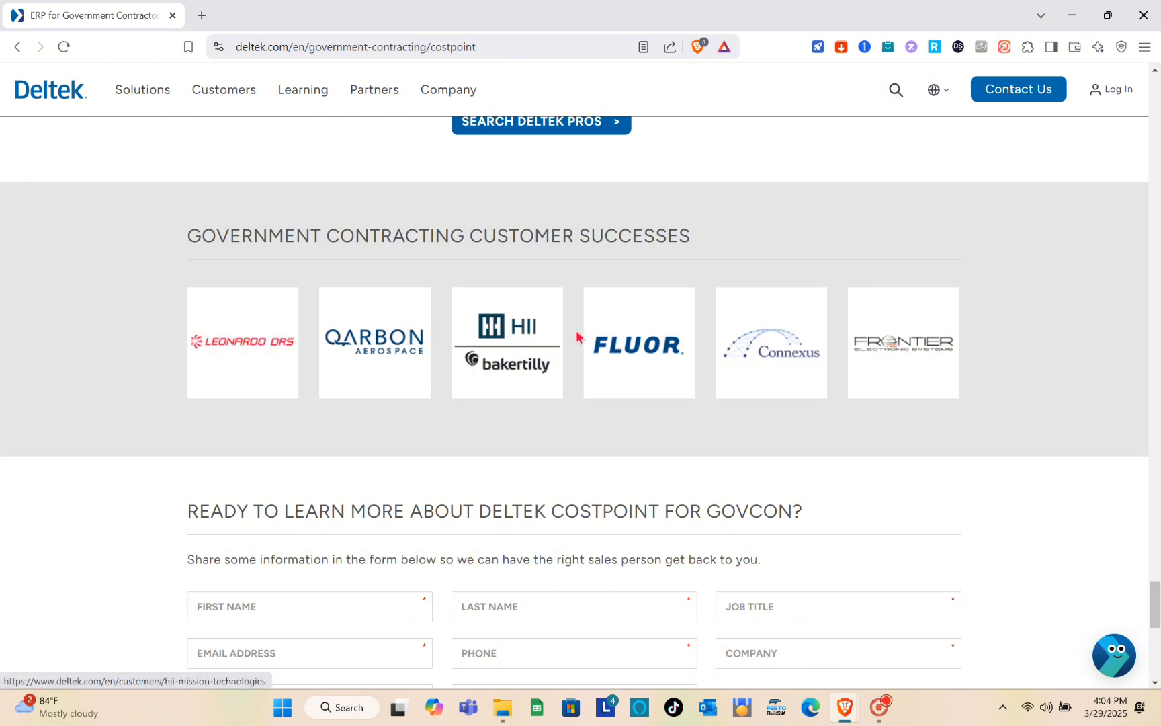
{"action": "scroll", "coordinate": [777, 388], "scroll_direction": "down", "scroll_amount": 2}
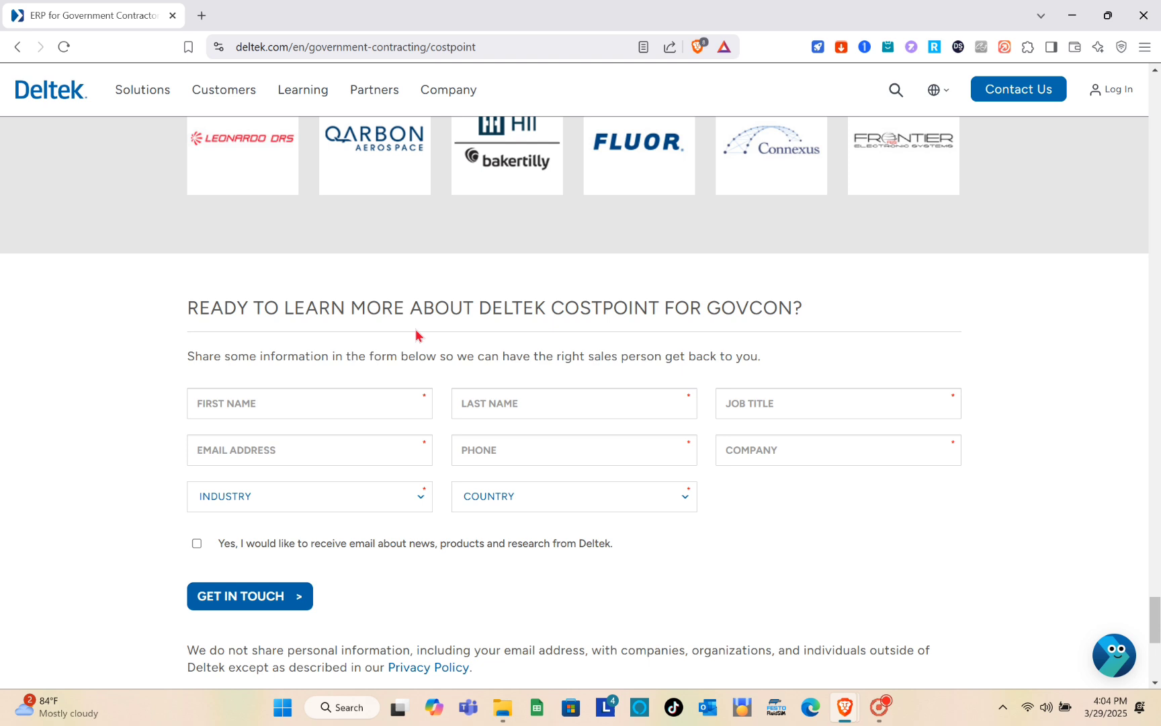
Select the contact form's First Name field, then return to the ERP for Government Contractors banner
{"action": "left_click", "coordinate": [296, 396]}
{"action": "left_click", "coordinate": [278, 446]}
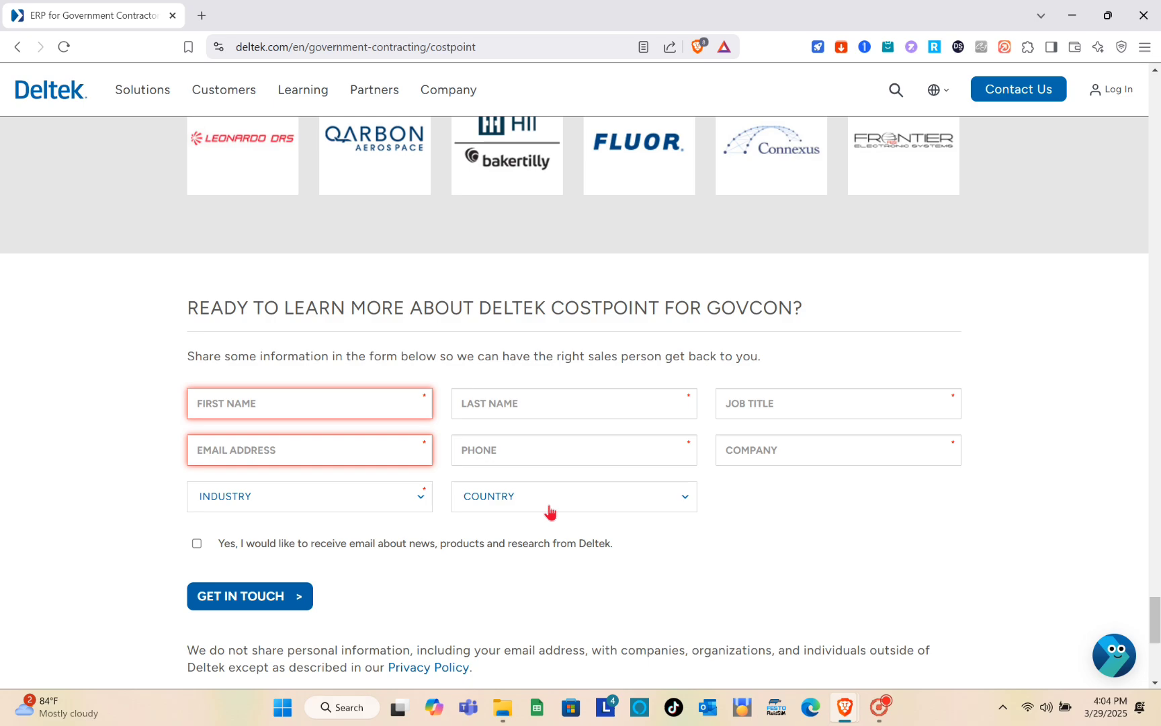
{"action": "scroll", "coordinate": [549, 512], "scroll_direction": "down", "scroll_amount": 3}
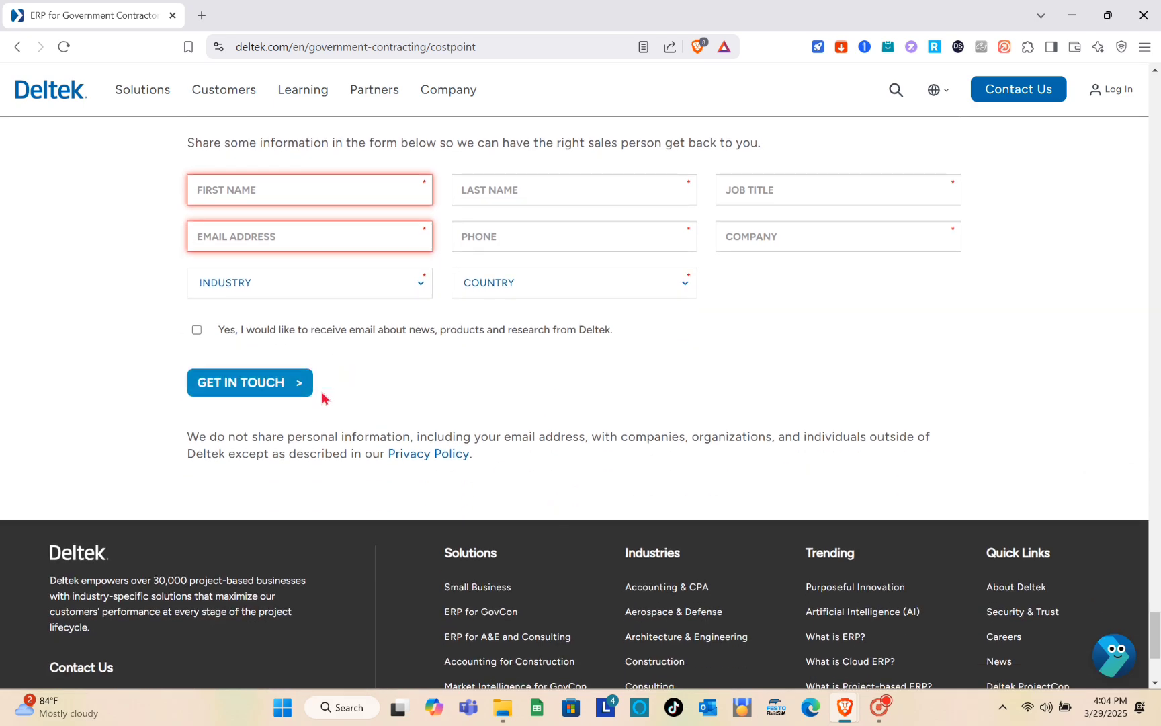
{"action": "scroll", "coordinate": [324, 398], "scroll_direction": "up", "scroll_amount": 1}
{"action": "scroll", "coordinate": [325, 398], "scroll_direction": "up", "scroll_amount": 5}
{"action": "scroll", "coordinate": [324, 398], "scroll_direction": "up", "scroll_amount": 5}
{"action": "scroll", "coordinate": [325, 397], "scroll_direction": "up", "scroll_amount": 5}
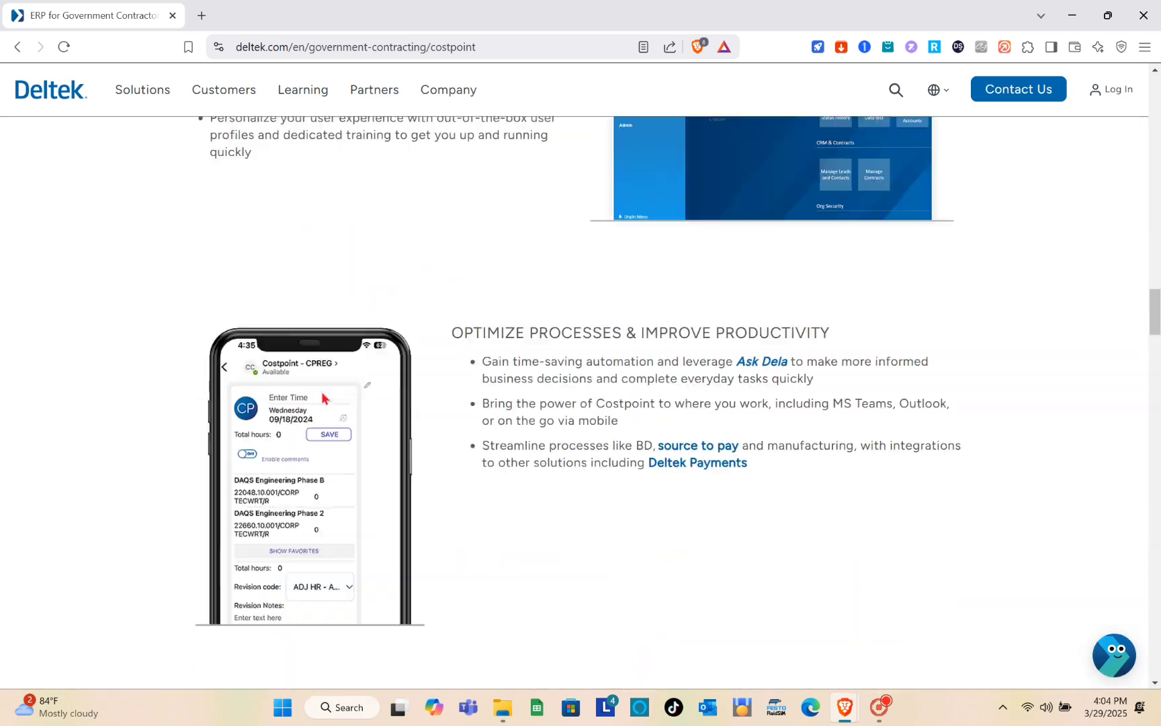
{"action": "scroll", "coordinate": [321, 392], "scroll_direction": "up", "scroll_amount": 5}
{"action": "scroll", "coordinate": [322, 392], "scroll_direction": "up", "scroll_amount": 5}
{"action": "scroll", "coordinate": [322, 391], "scroll_direction": "up", "scroll_amount": 2}
{"action": "scroll", "coordinate": [321, 391], "scroll_direction": "up", "scroll_amount": 4}
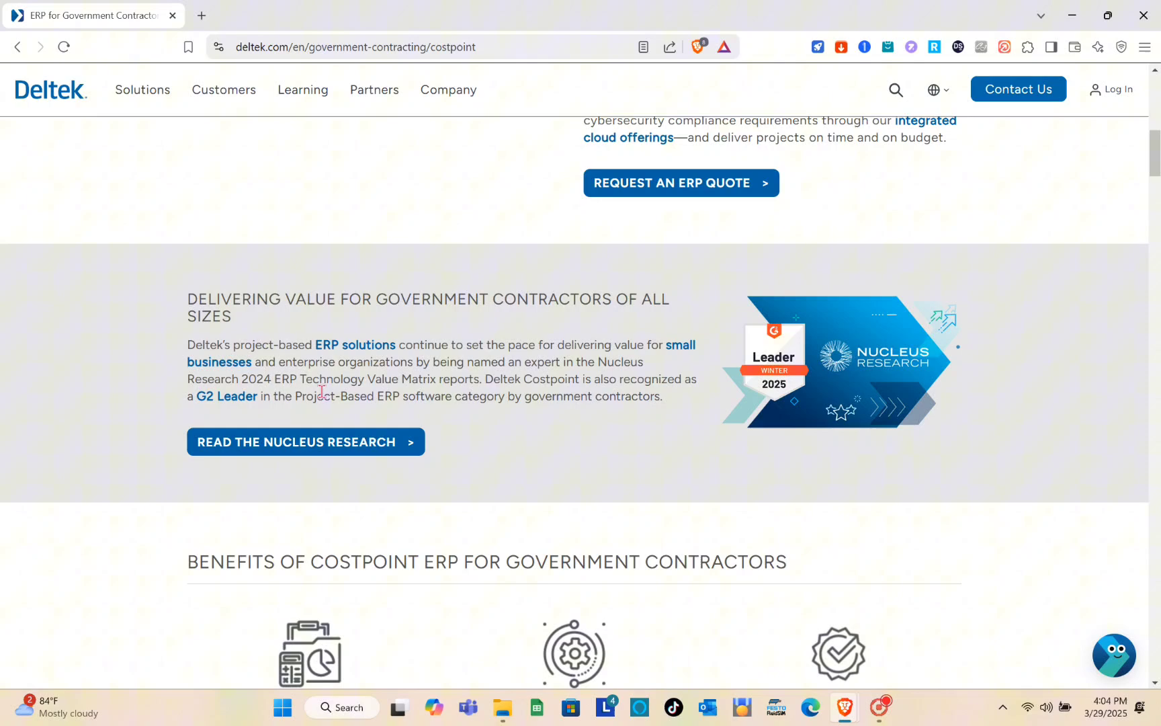
{"action": "scroll", "coordinate": [321, 392], "scroll_direction": "up", "scroll_amount": 5}
{"action": "scroll", "coordinate": [321, 392], "scroll_direction": "down", "scroll_amount": 2}
{"action": "scroll", "coordinate": [323, 397], "scroll_direction": "up", "scroll_amount": 2}
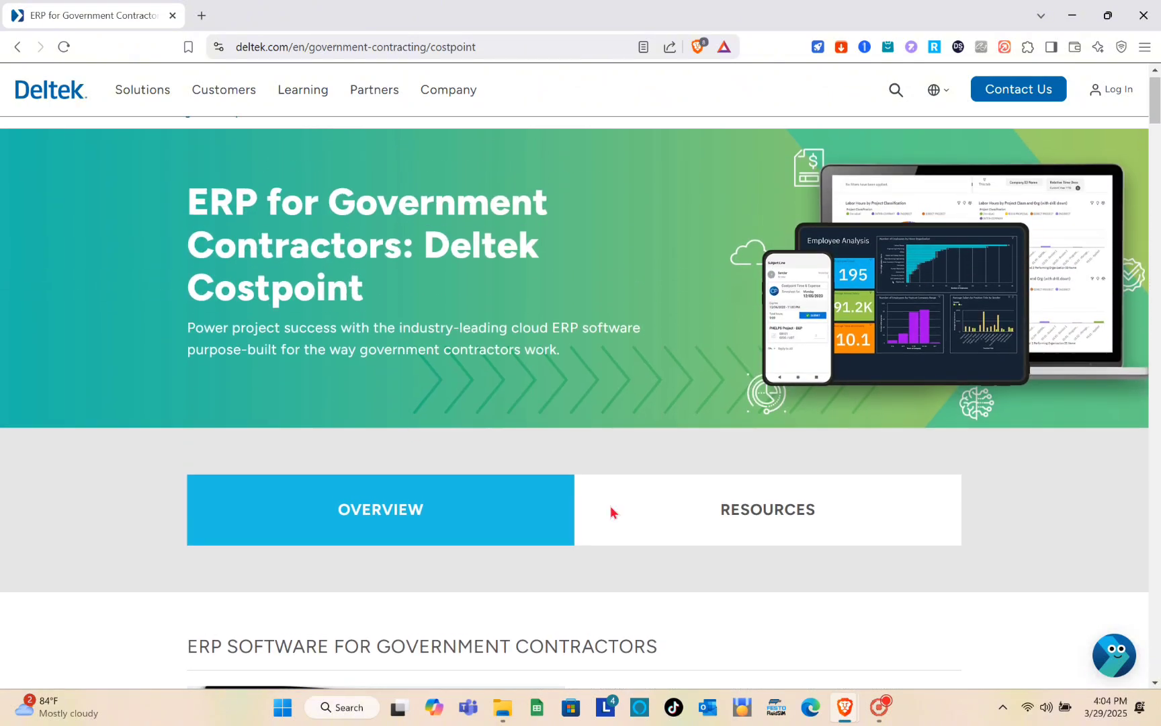
Open the Costpoint Resources page and browse down to its Featured Guides section
{"action": "left_click", "coordinate": [726, 508]}
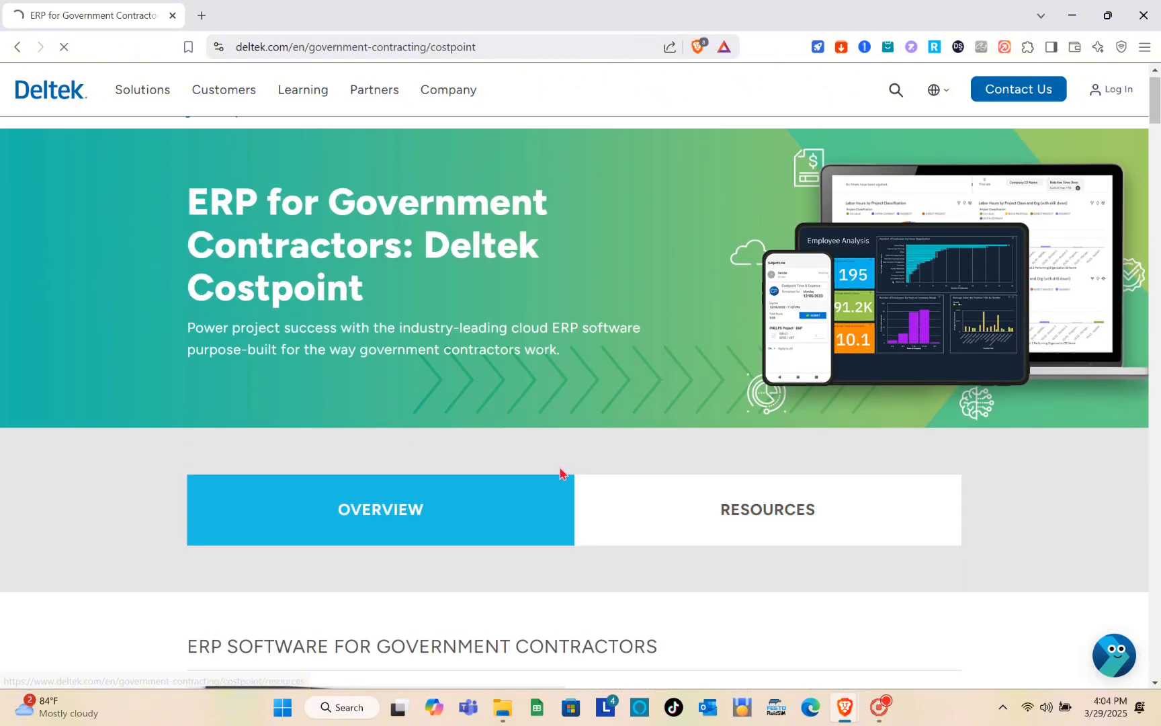
{"action": "scroll", "coordinate": [560, 473], "scroll_direction": "down", "scroll_amount": 2}
{"action": "scroll", "coordinate": [560, 474], "scroll_direction": "down", "scroll_amount": 1}
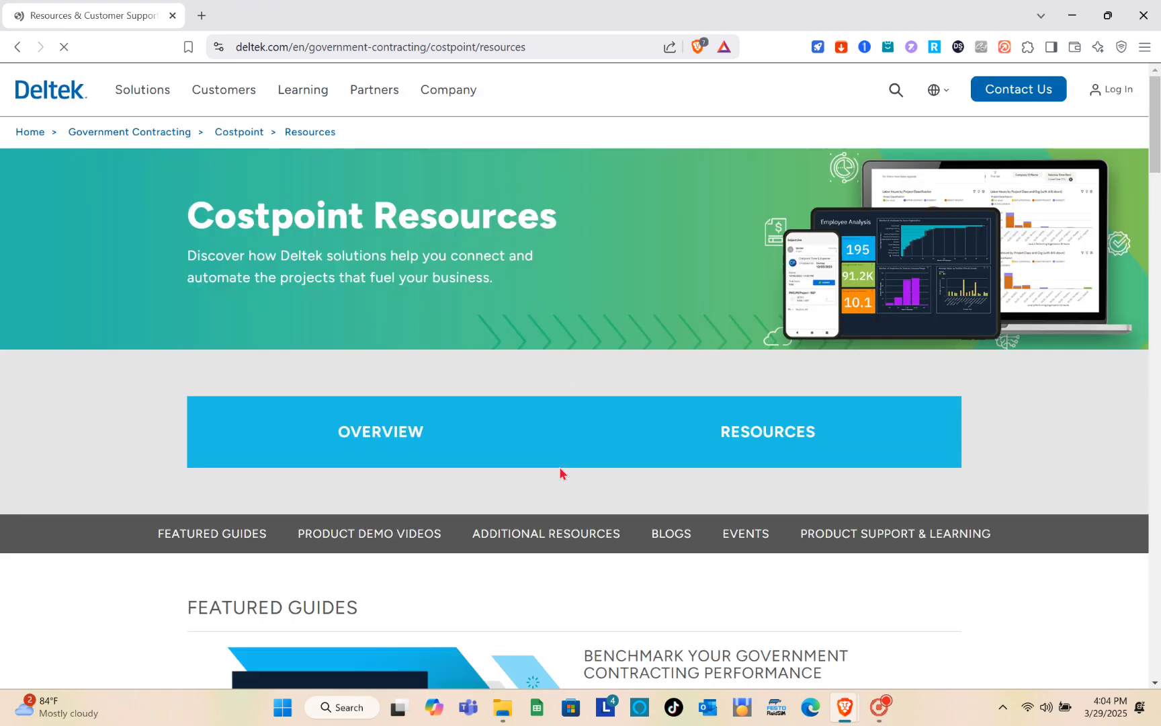
{"action": "scroll", "coordinate": [560, 472], "scroll_direction": "down", "scroll_amount": 5}
{"action": "scroll", "coordinate": [561, 472], "scroll_direction": "down", "scroll_amount": 5}
{"action": "scroll", "coordinate": [560, 472], "scroll_direction": "down", "scroll_amount": 5}
{"action": "scroll", "coordinate": [559, 472], "scroll_direction": "down", "scroll_amount": 5}
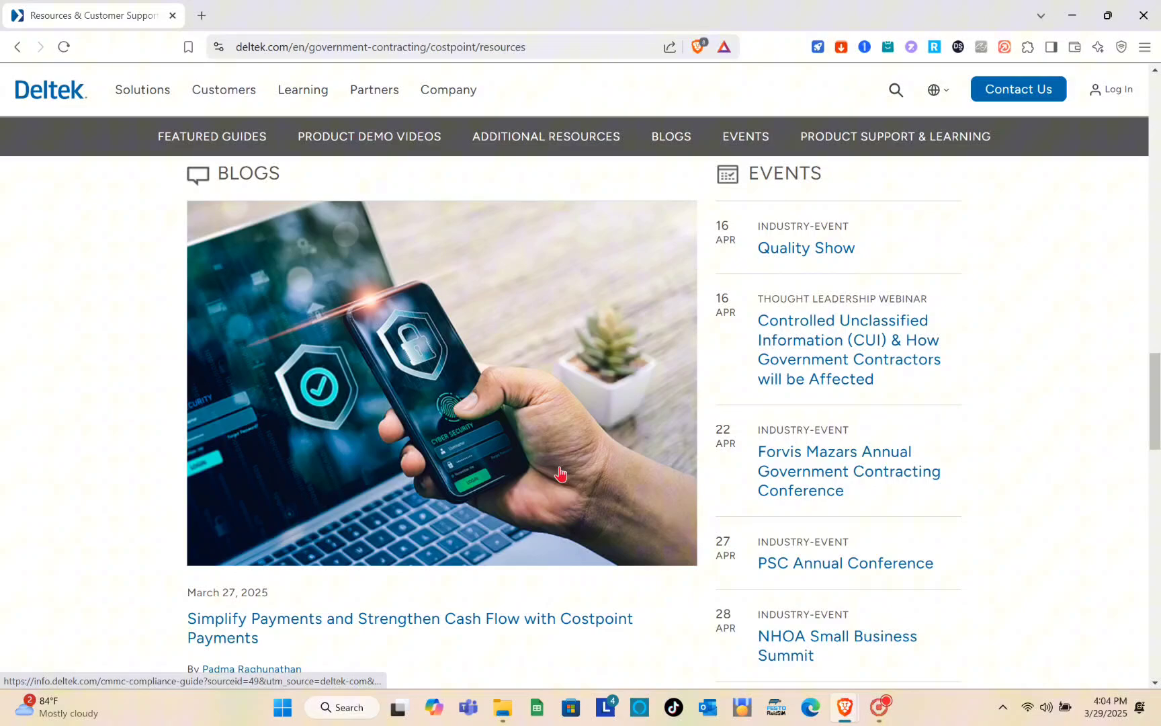
{"action": "scroll", "coordinate": [560, 473], "scroll_direction": "down", "scroll_amount": 3}
{"action": "scroll", "coordinate": [560, 473], "scroll_direction": "down", "scroll_amount": 4}
{"action": "scroll", "coordinate": [559, 474], "scroll_direction": "up", "scroll_amount": 3}
{"action": "scroll", "coordinate": [560, 472], "scroll_direction": "up", "scroll_amount": 10}
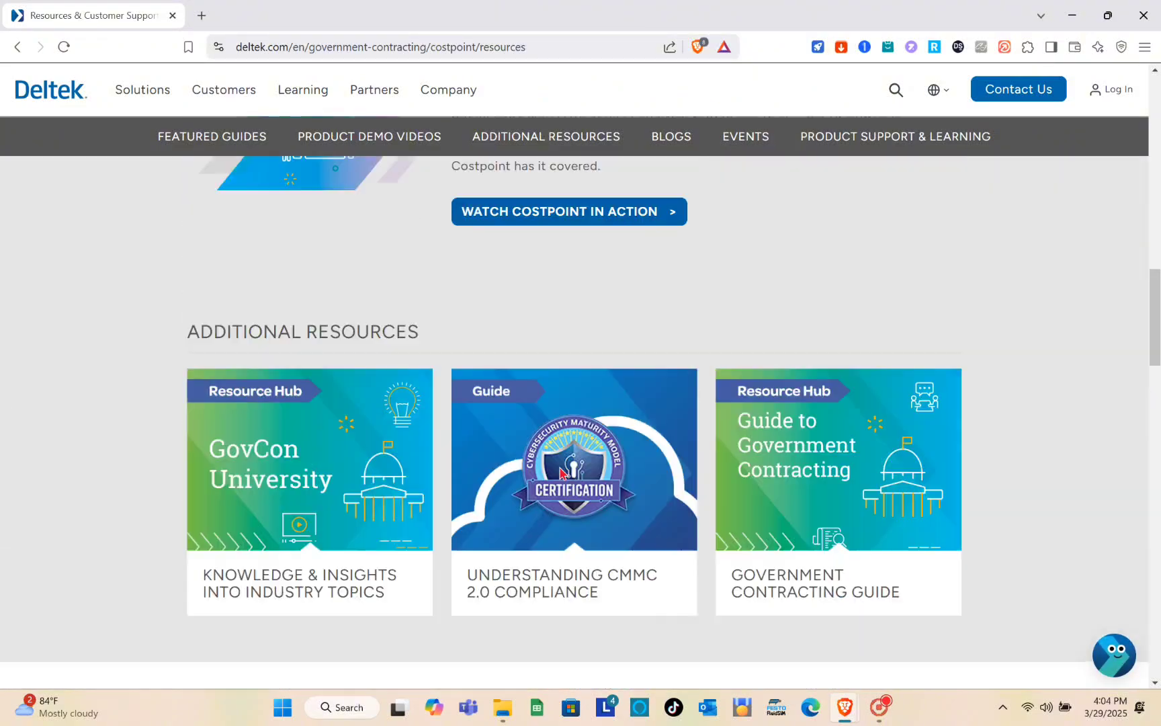
{"action": "scroll", "coordinate": [560, 473], "scroll_direction": "up", "scroll_amount": 8}
{"action": "scroll", "coordinate": [560, 473], "scroll_direction": "up", "scroll_amount": 4}
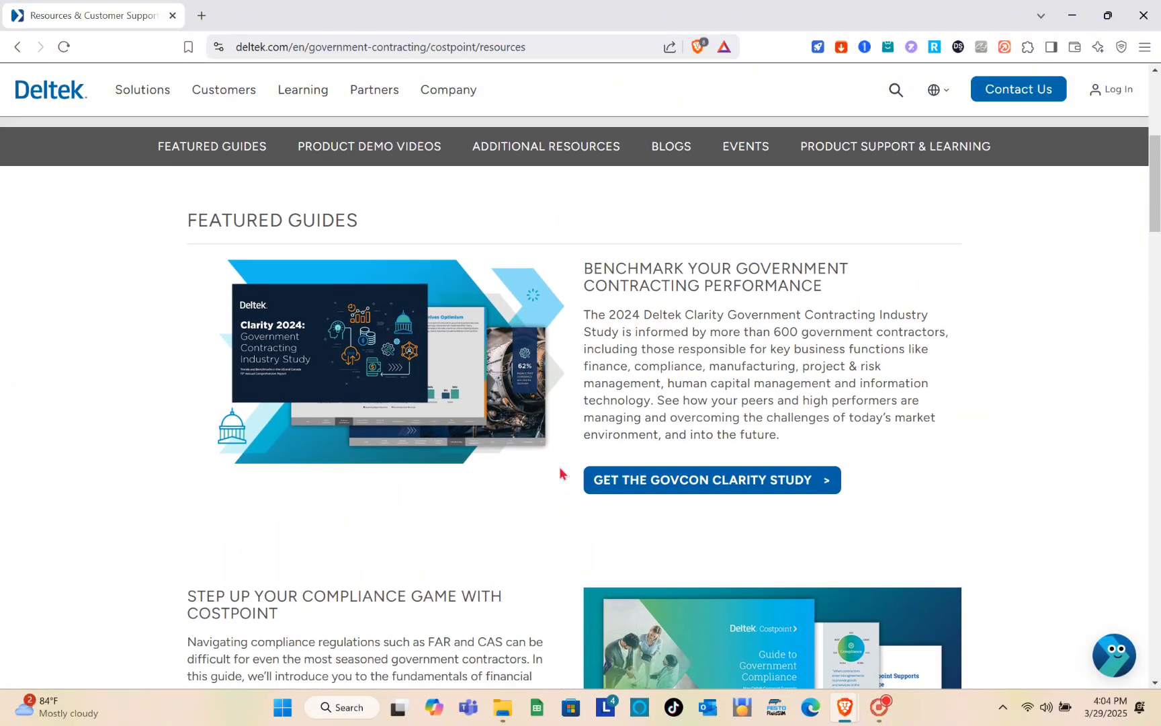